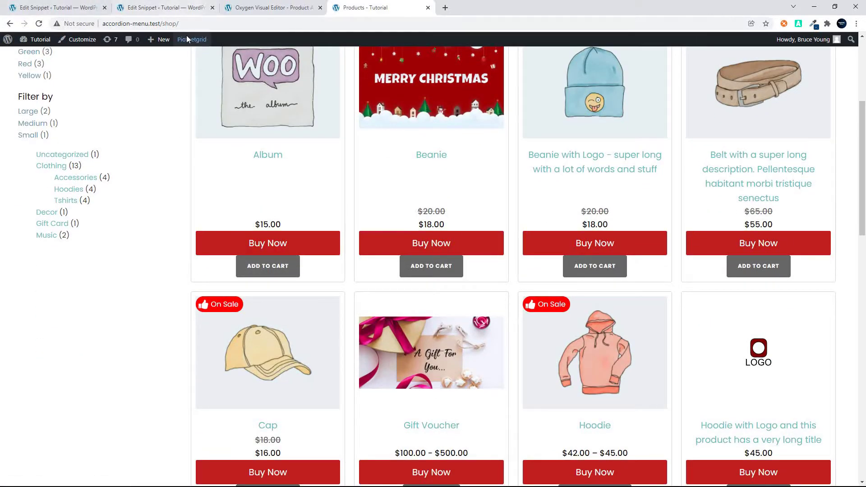
- Reload the shop page and add the Album to the cart
left_click(196, 25)
key("Return")
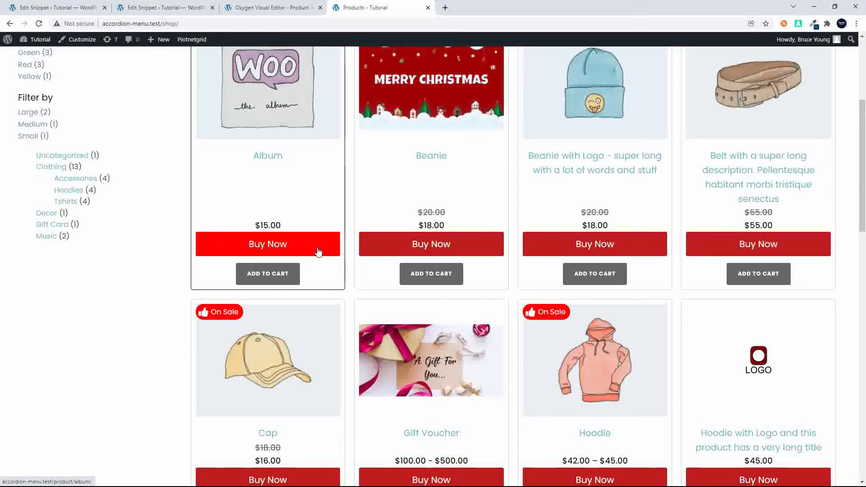
scroll(318, 251, "down", 2)
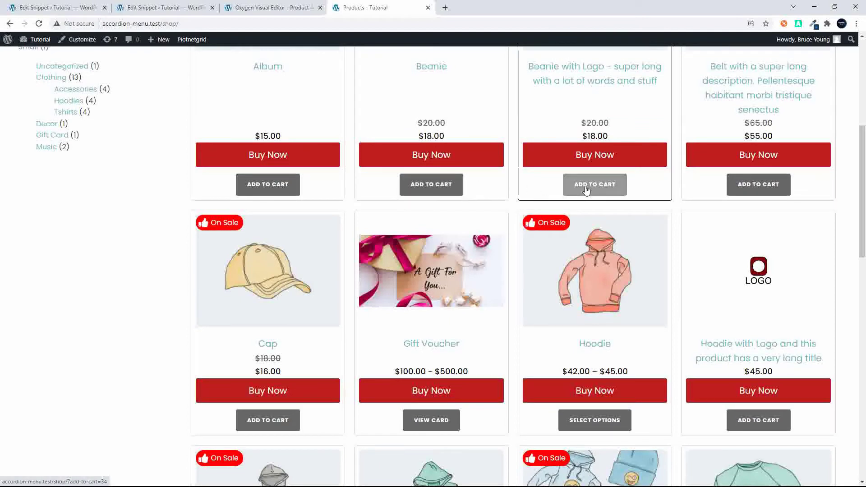
scroll(587, 189, "down", 3)
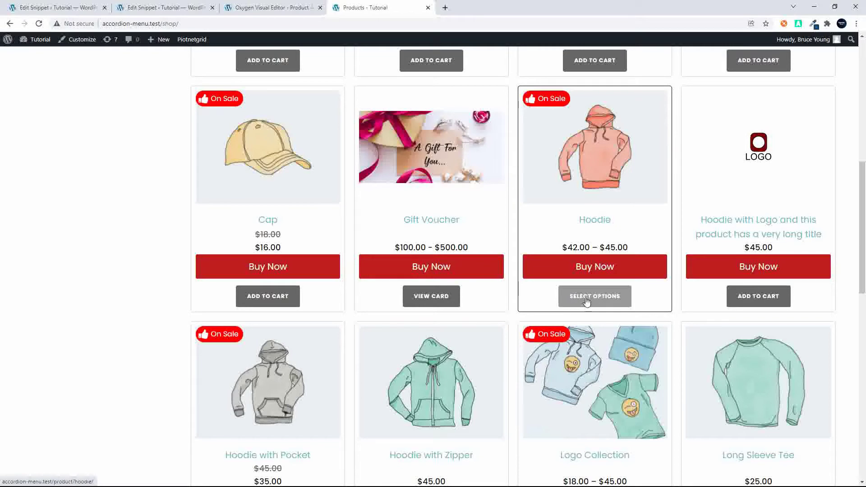
scroll(601, 301, "down", 3)
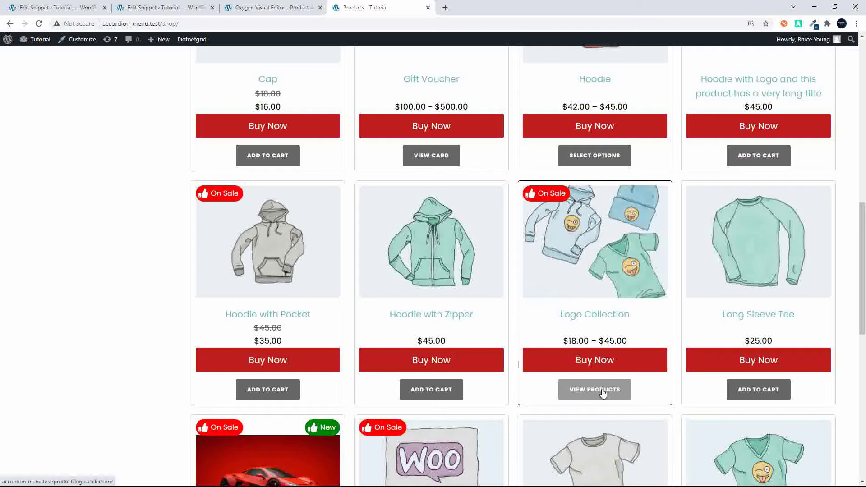
scroll(602, 393, "down", 2)
scroll(589, 298, "up", 8)
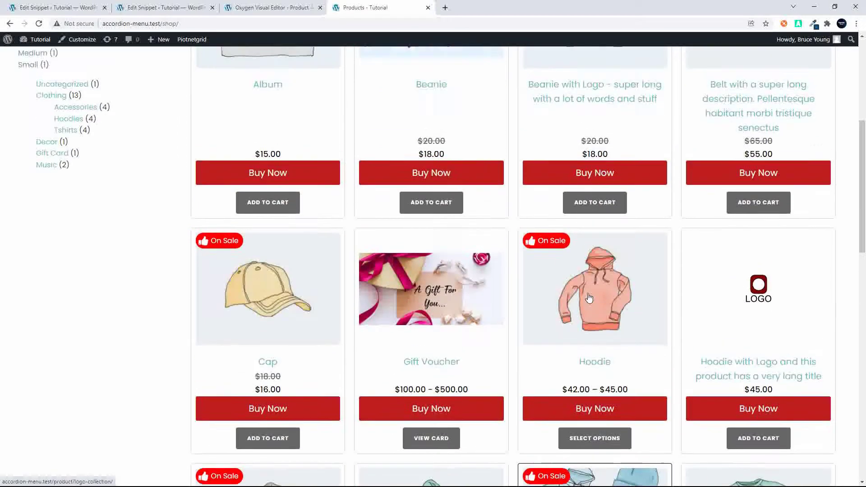
left_click(271, 212)
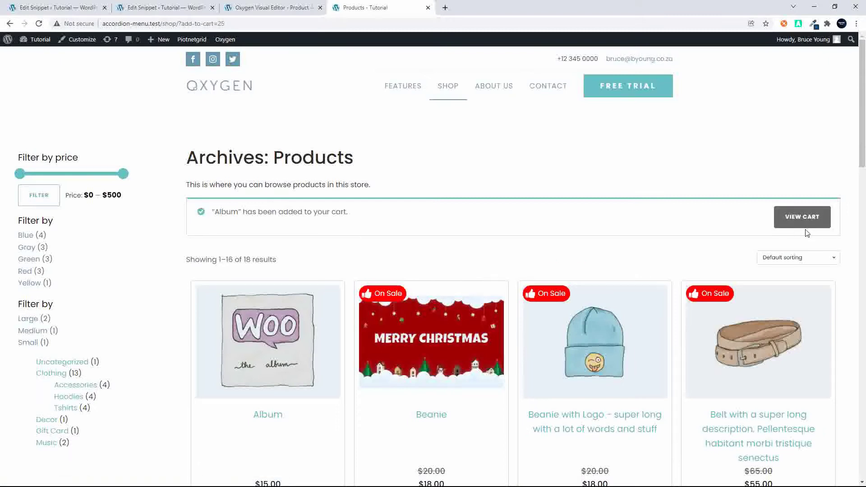
- View the Hoodie's Color and Logo options page, then return to the shop grid
scroll(589, 345, "down", 2)
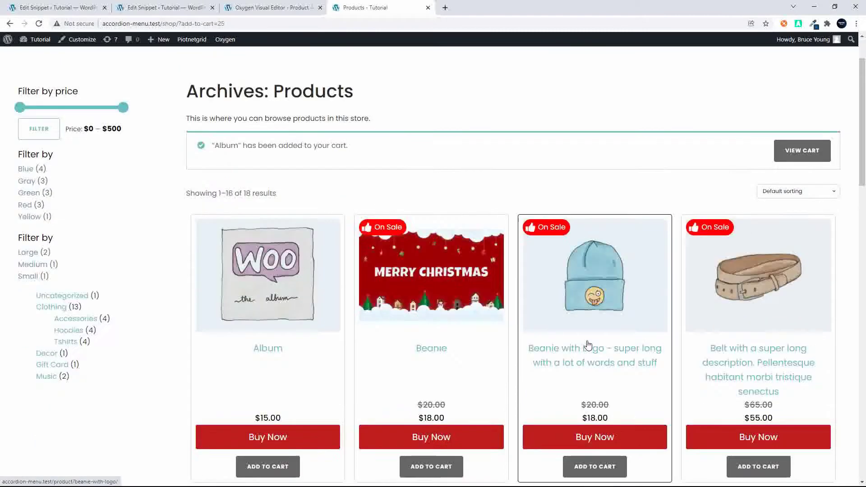
scroll(588, 345, "down", 10)
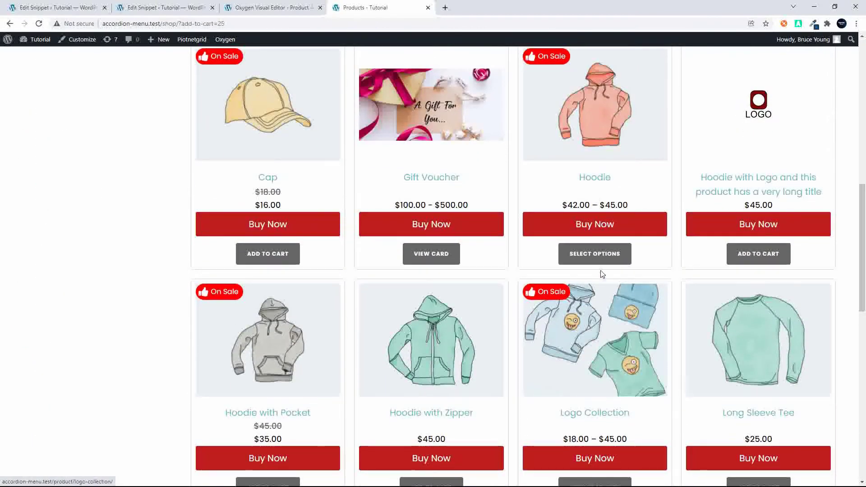
left_click(595, 259)
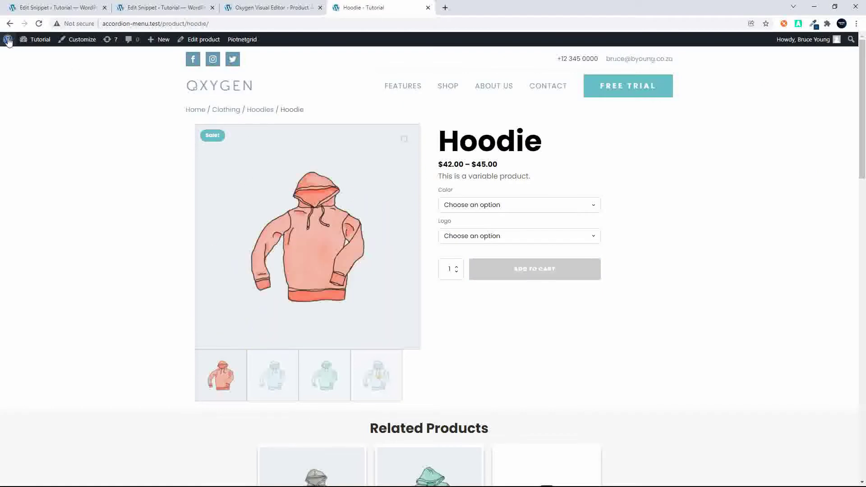
left_click(10, 23)
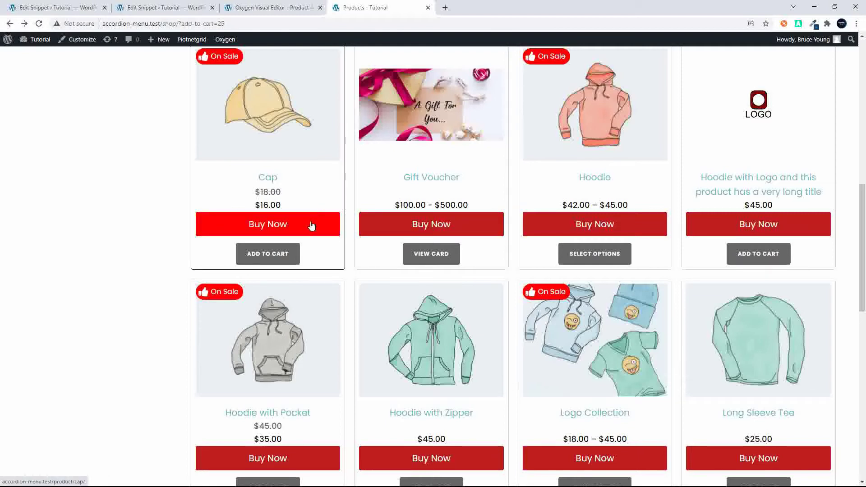
- Delete the Buy Now button from the Album card in the product archive template
left_click(274, 8)
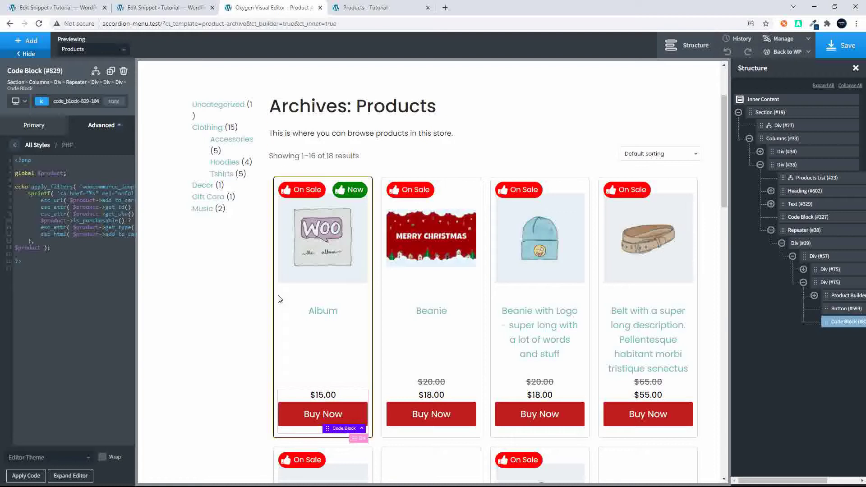
left_click(287, 414)
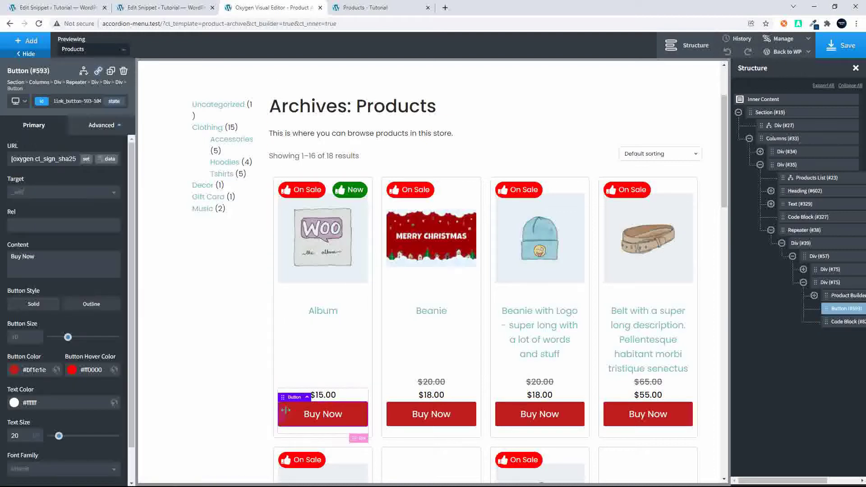
left_click(123, 72)
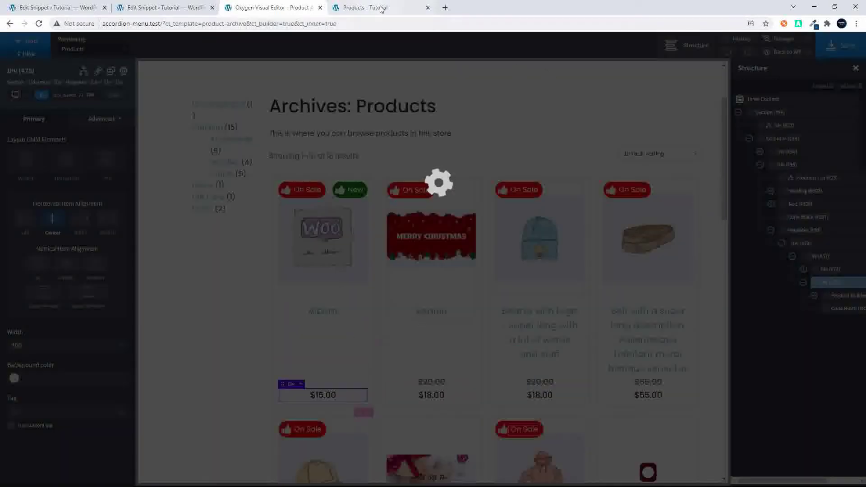
- Reload the live shop to see cards with only Add to Cart buttons, then return to Oxygen
left_click(381, 8)
left_click(360, 28)
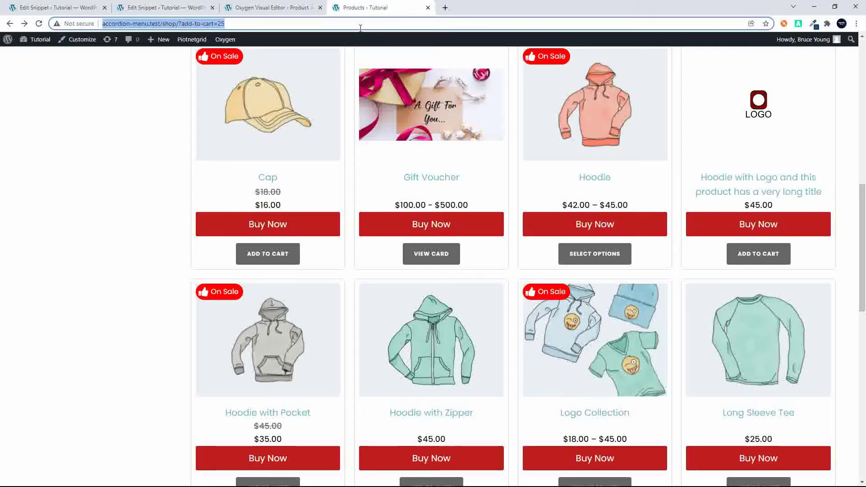
key("Return")
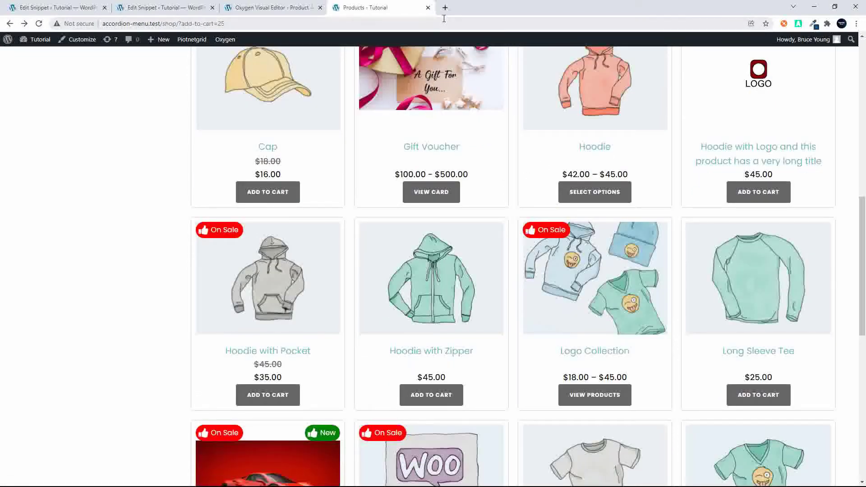
left_click(270, 7)
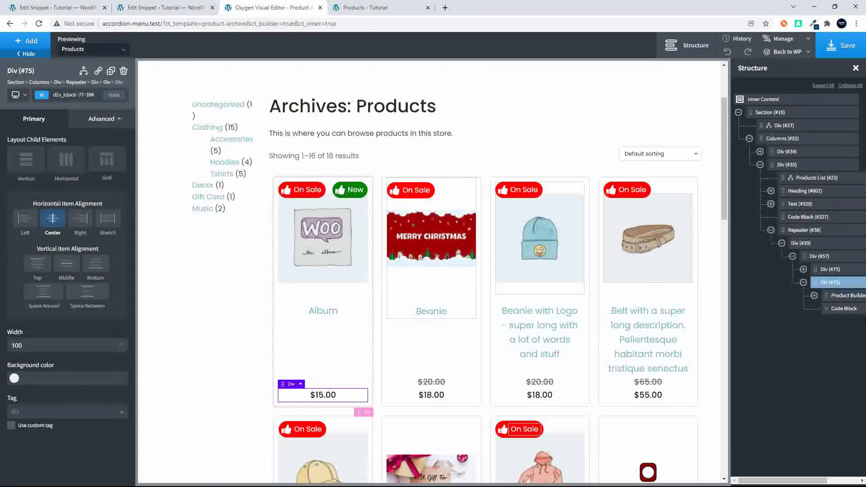
- Open Code Block #829's PHP, which echoes the woocommerce_loop_add_to_cart_link button markup
left_click(840, 308)
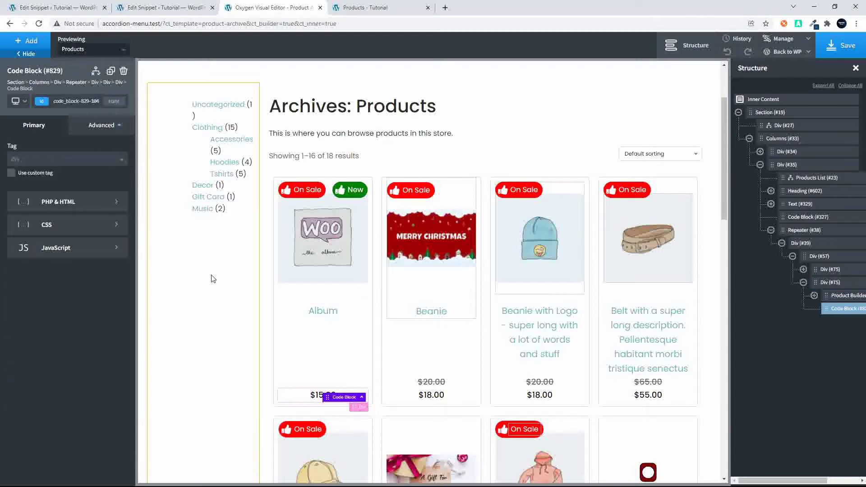
left_click(79, 202)
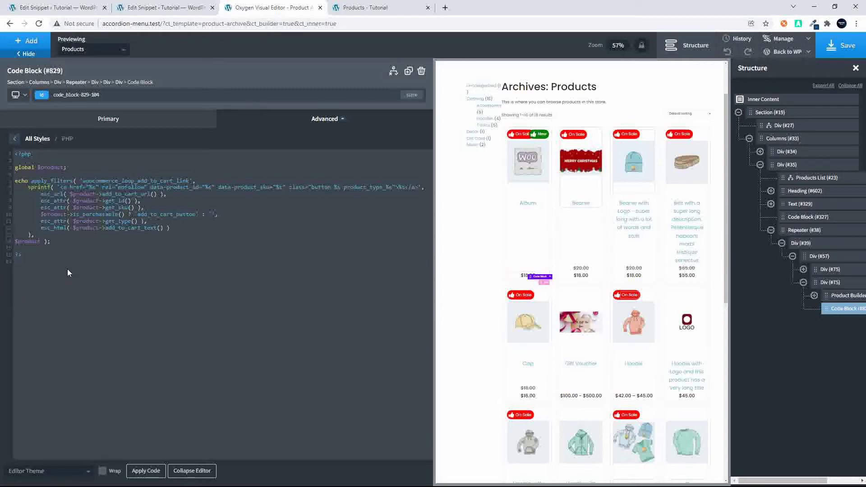
scroll(67, 268, "up", 5)
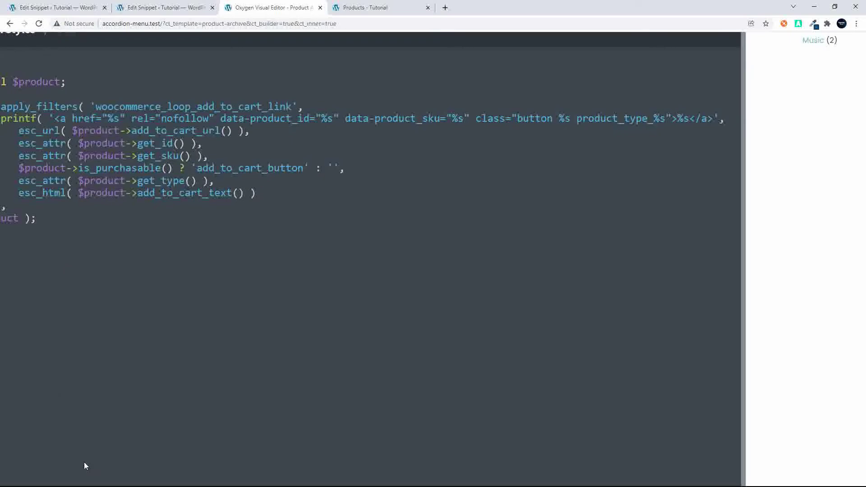
scroll(42, 379, "left", 2)
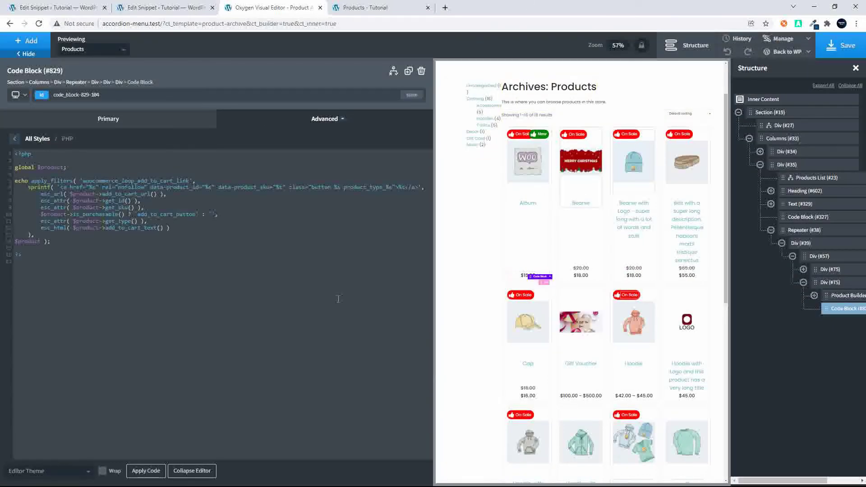
- Set the product card Code Block's width to 100% under Advanced > Size & Spacing
left_click(185, 471)
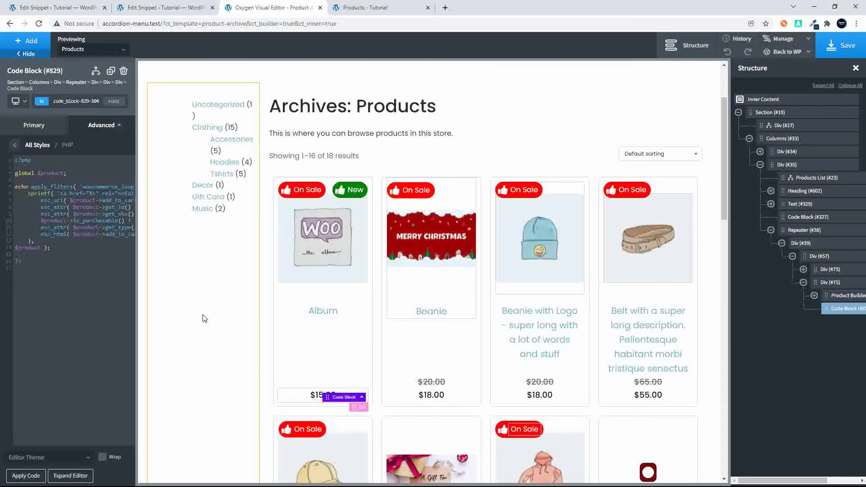
left_click(99, 128)
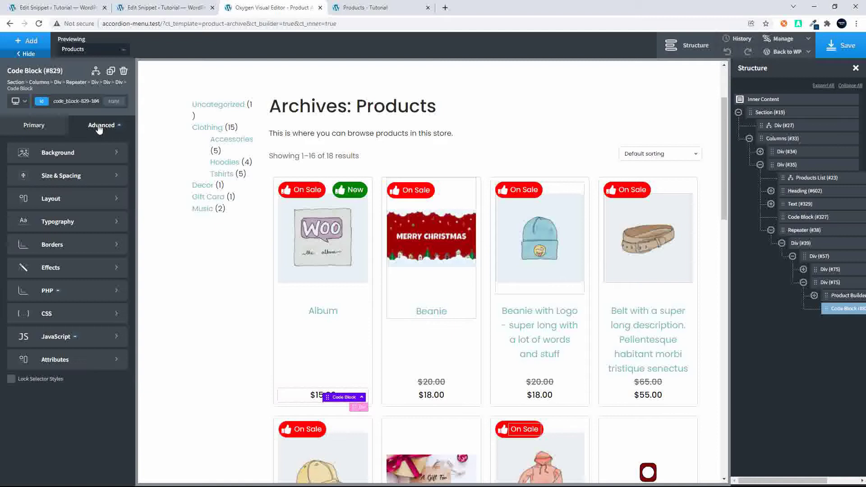
left_click(373, 9)
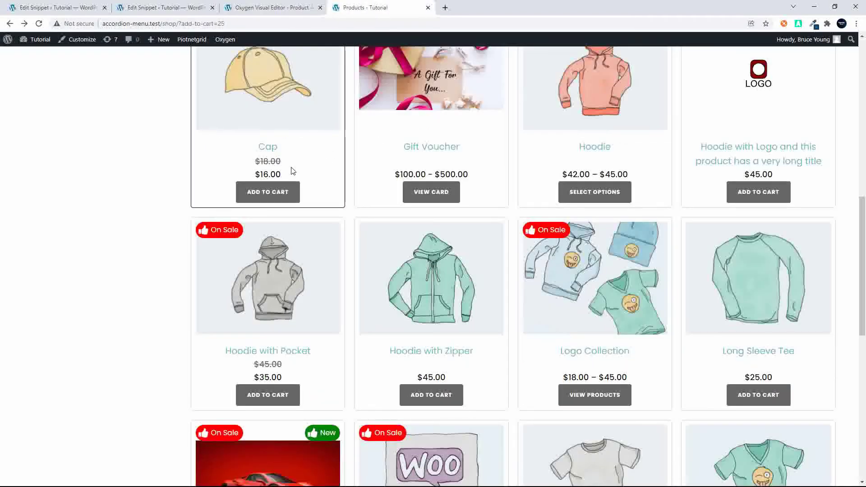
left_click(267, 6)
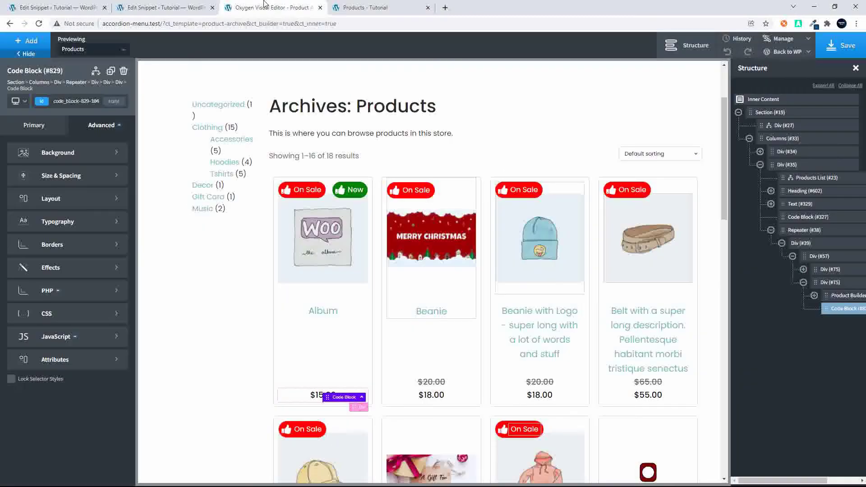
left_click(78, 179)
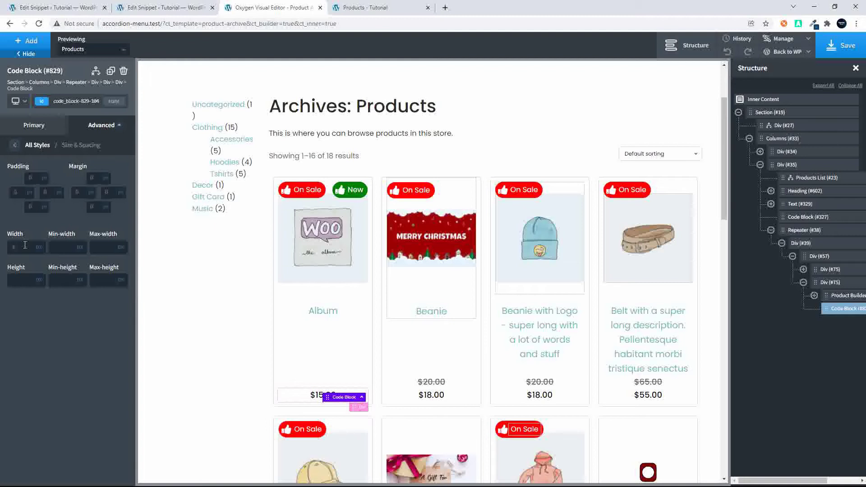
type("100")
left_click(38, 250)
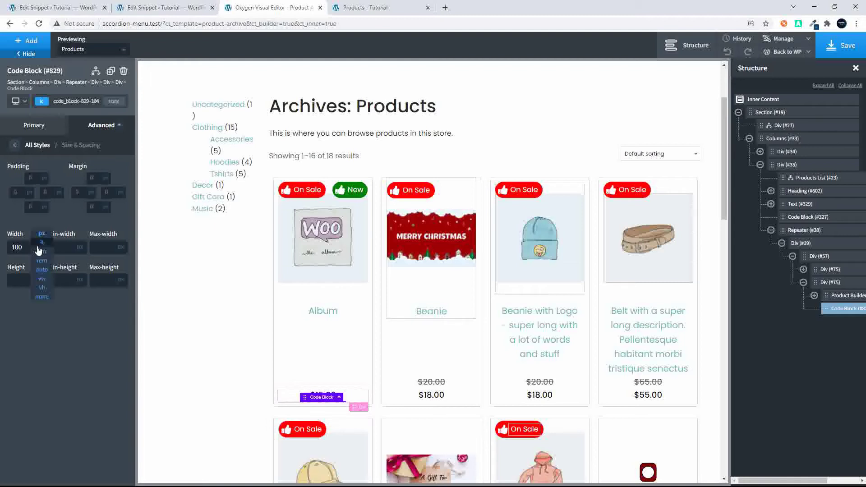
left_click(42, 241)
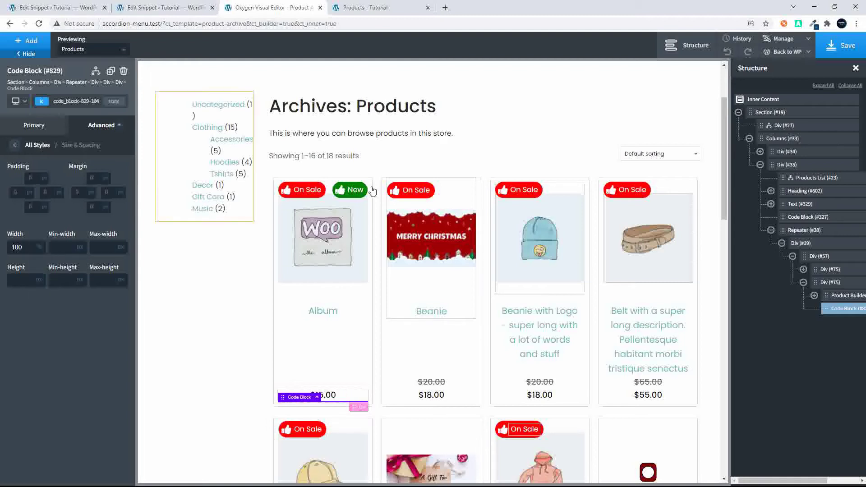
- Save the template and reload the shop to confirm full-width Add to Cart buttons
left_click(839, 47)
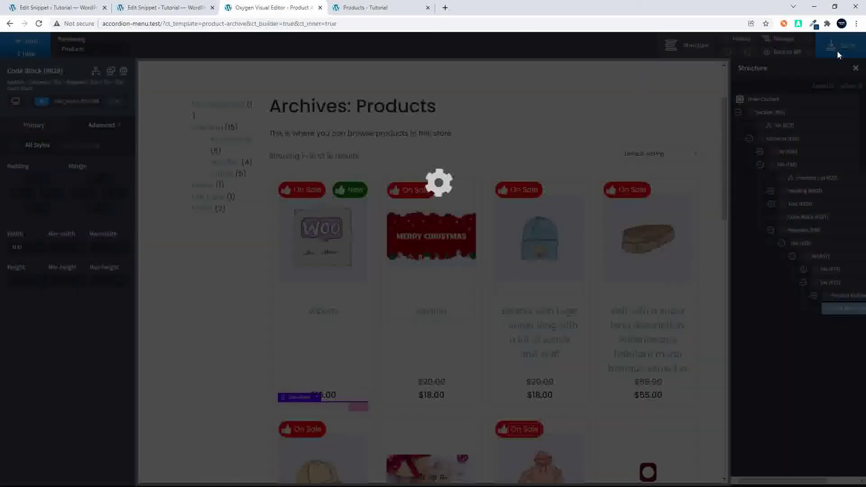
left_click(363, 8)
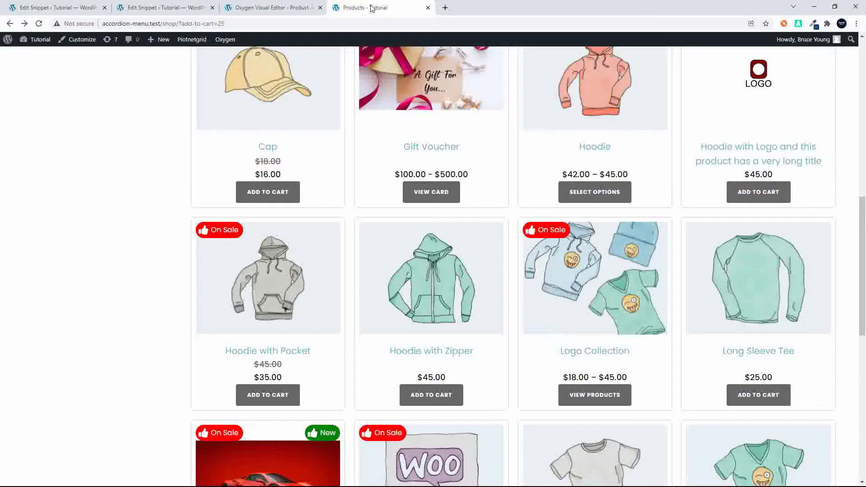
left_click(344, 22)
key("Return")
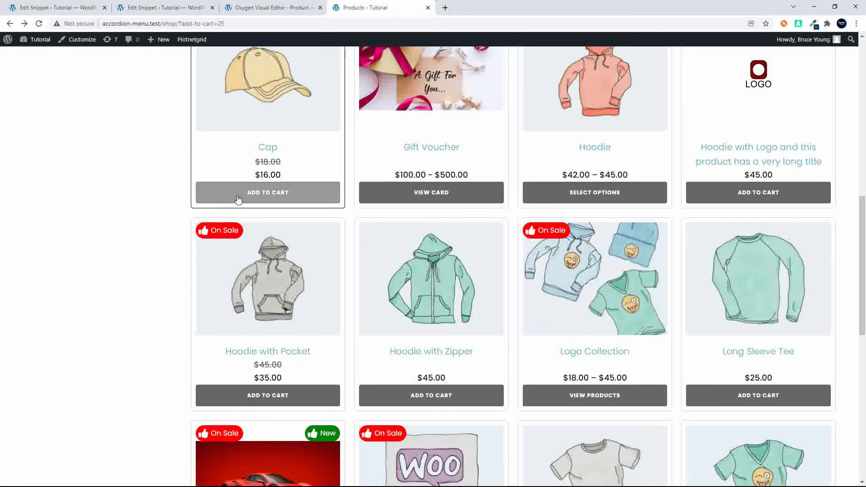
scroll(338, 199, "down", 2)
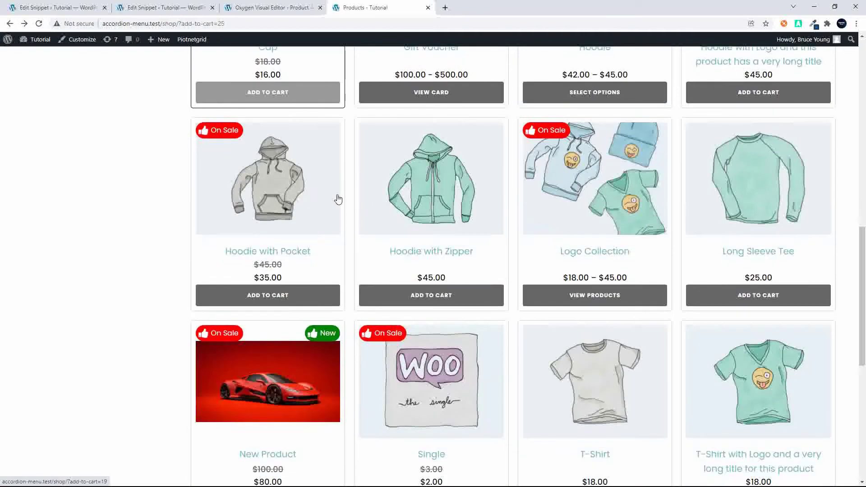
scroll(338, 199, "up", 2)
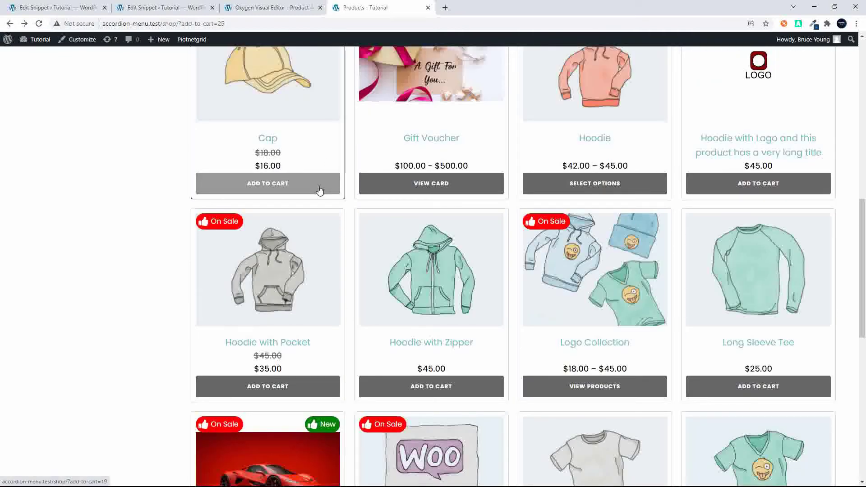
left_click(291, 8)
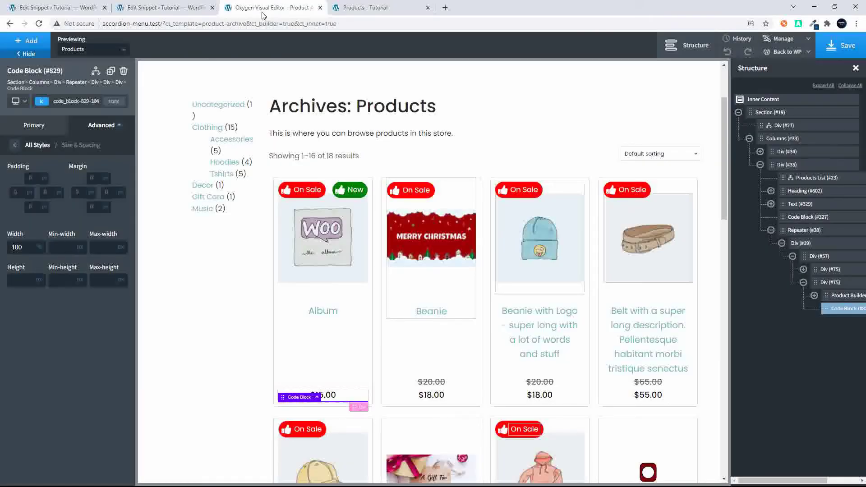
- Set the WooCommerce Secondary CTA button colour to red #fc0a0a in Global Styles and save
left_click(782, 40)
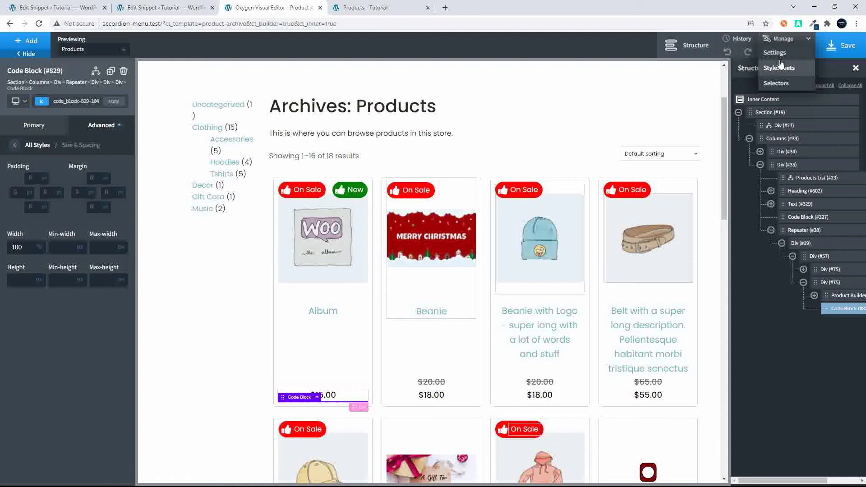
left_click(779, 54)
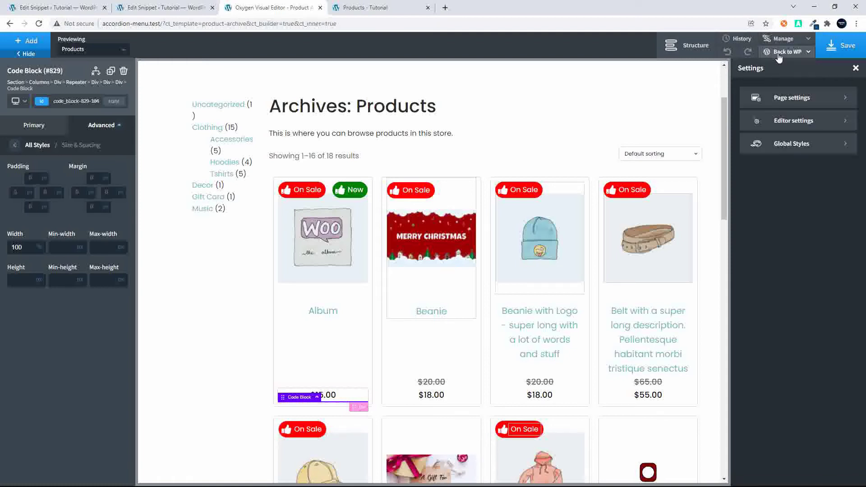
left_click(795, 144)
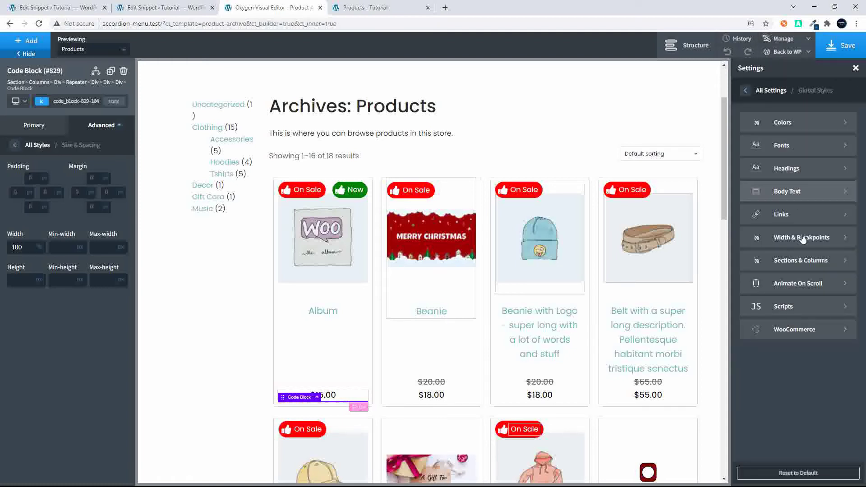
left_click(804, 330)
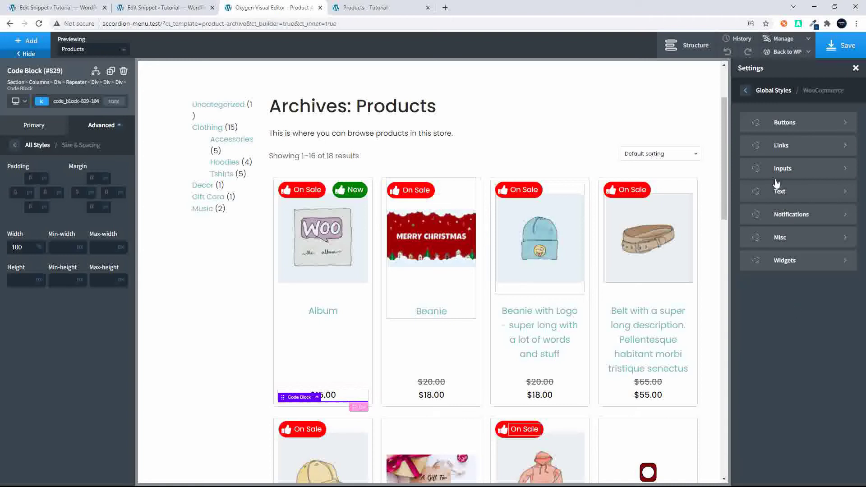
left_click(782, 125)
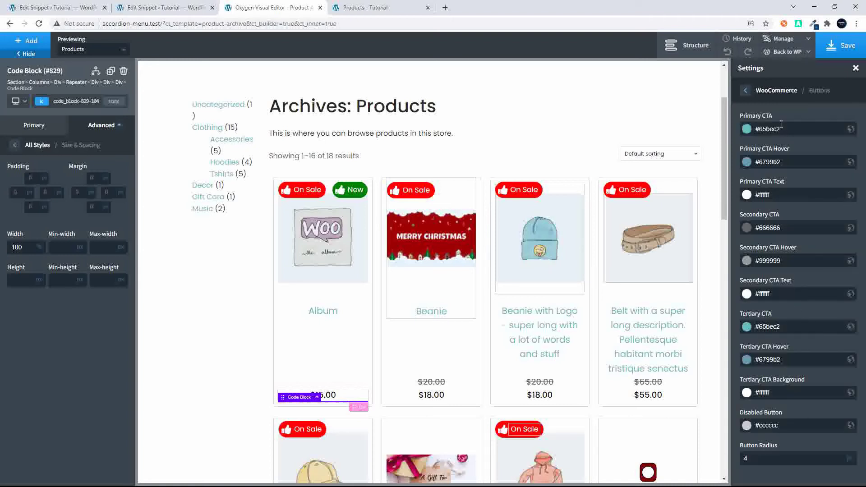
left_click(747, 228)
left_click(762, 252)
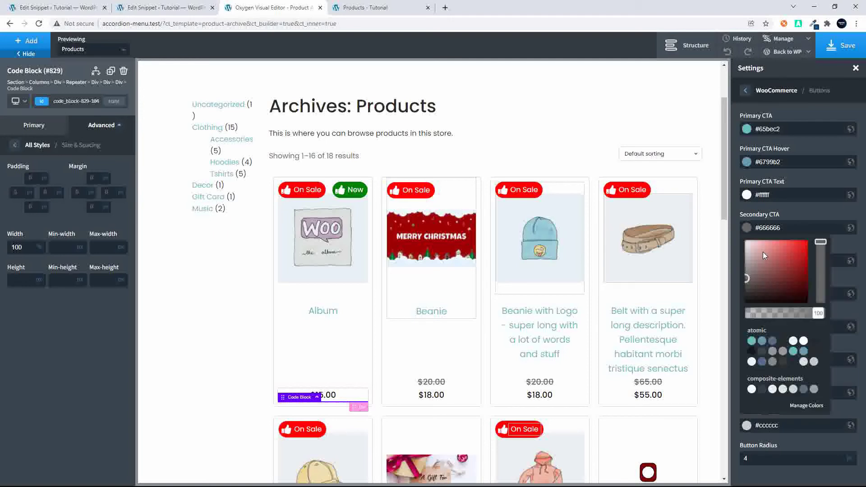
left_click(805, 243)
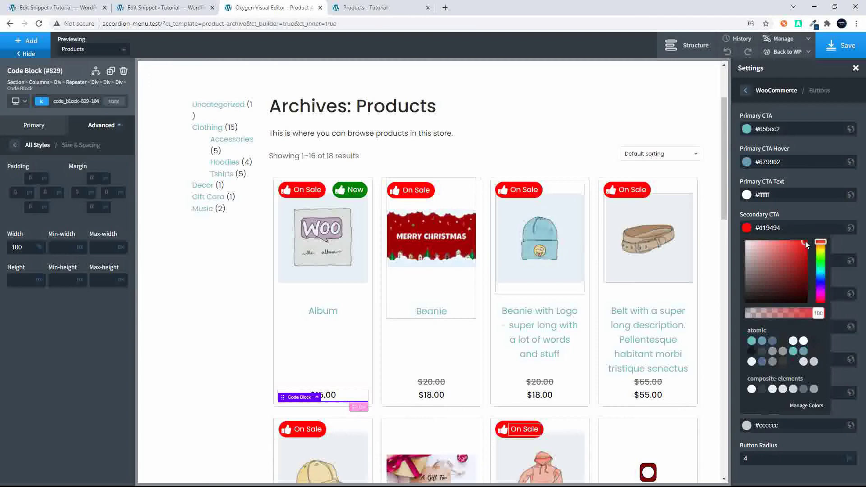
left_click(840, 49)
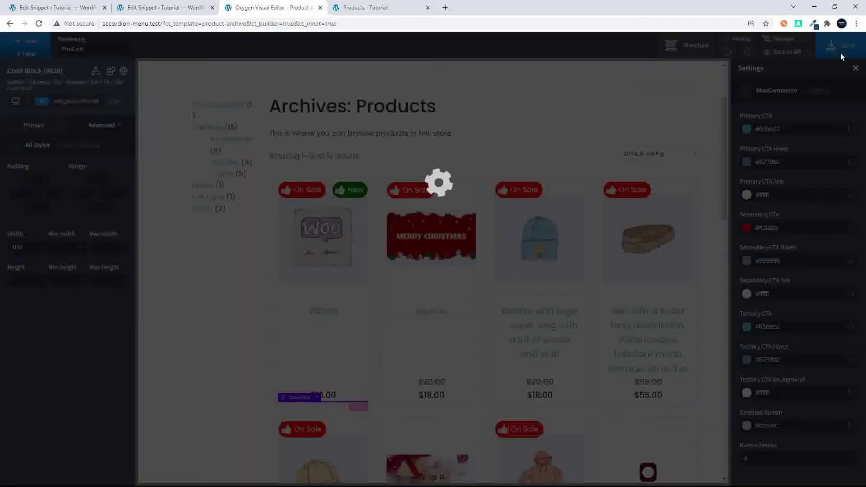
- Reload the shop to confirm every product button is now red, then return to Oxygen
left_click(378, 9)
key("ctrl+l")
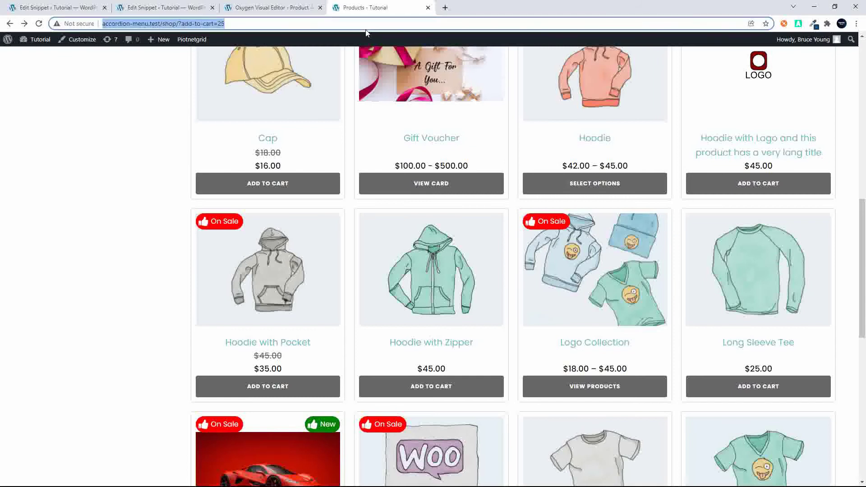
key("Return")
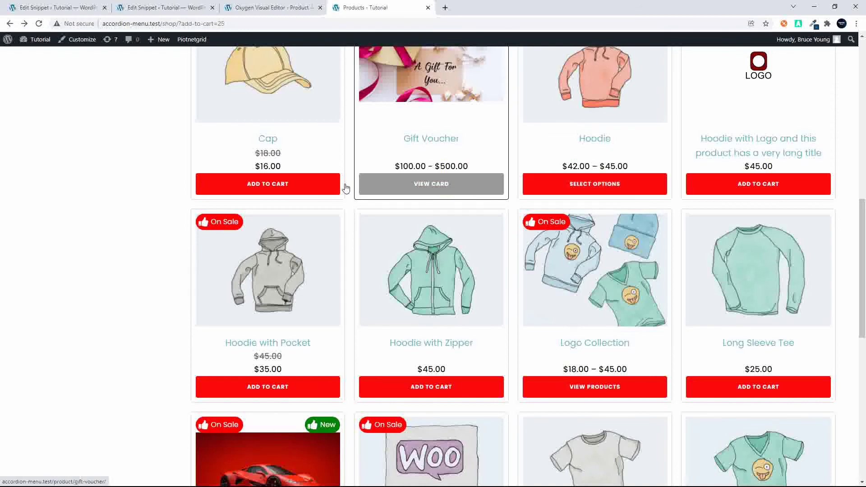
left_click(289, 6)
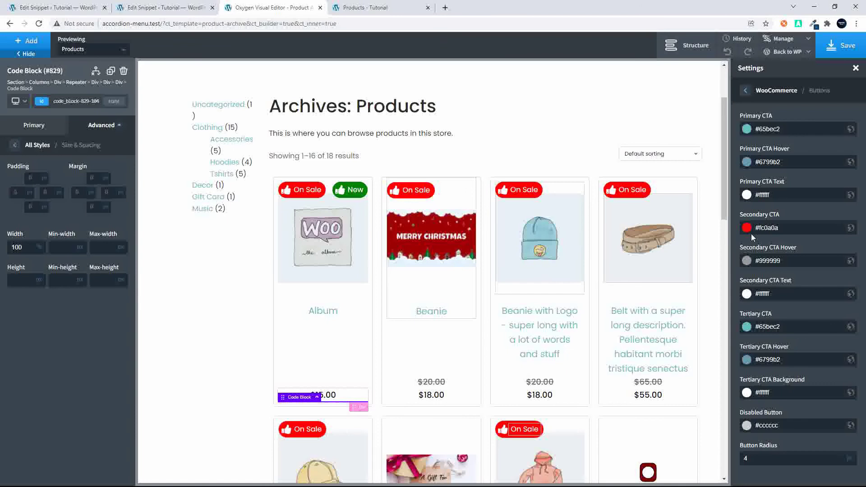
- Change the Secondary CTA Hover colour from grey #999999 to a deep red and save
left_click(746, 261)
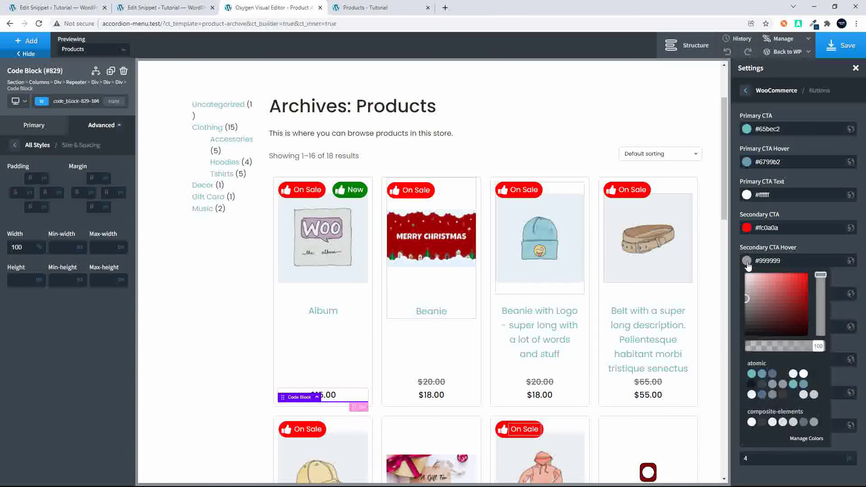
left_click(760, 285)
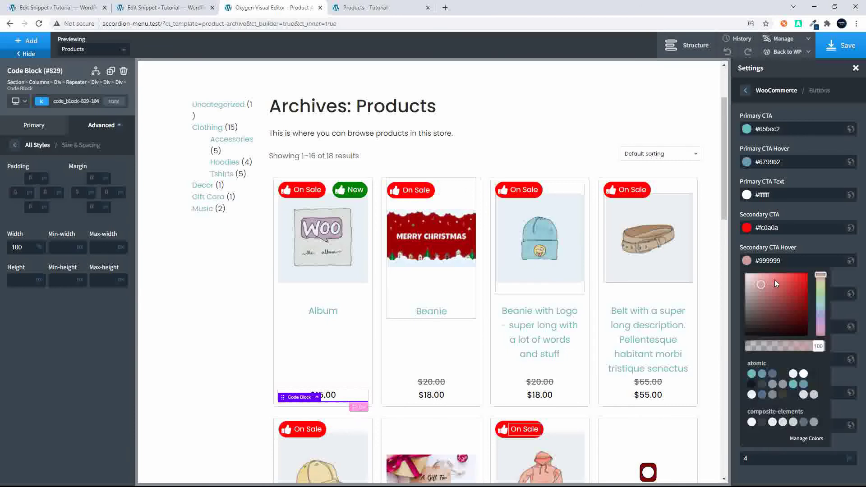
left_click(809, 296)
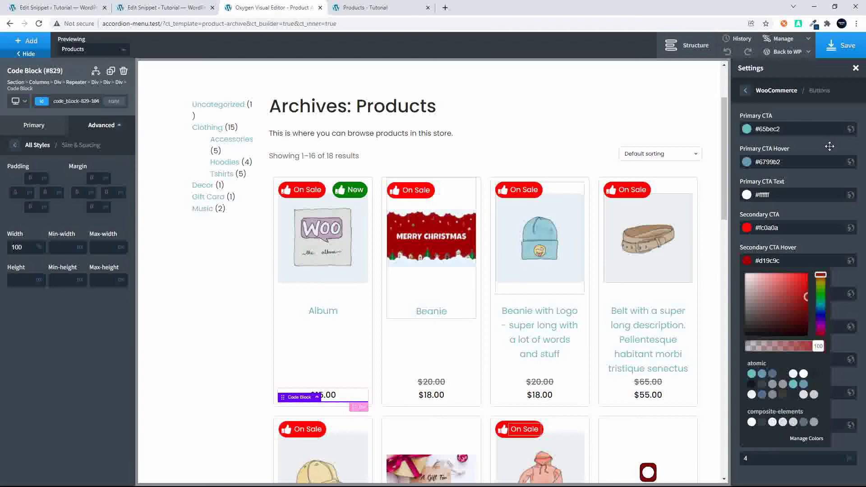
left_click(836, 50)
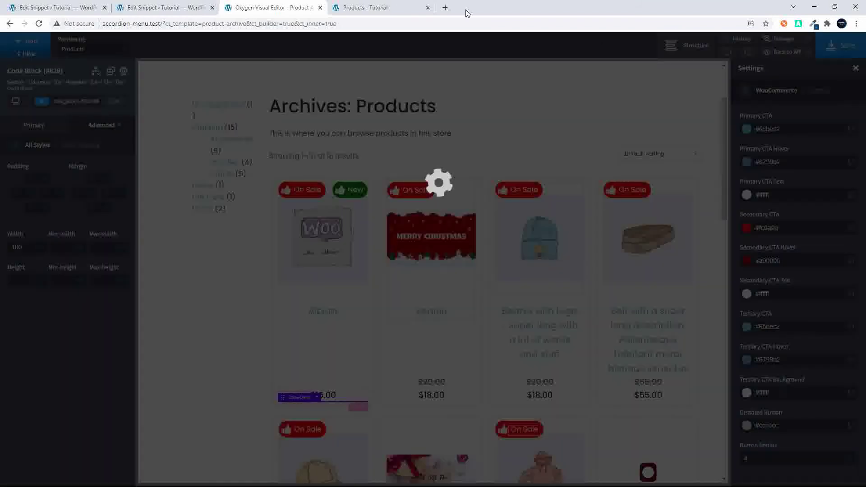
- Reload the shop and check that the red Add to Cart buttons turn deep red on hover
left_click(378, 7)
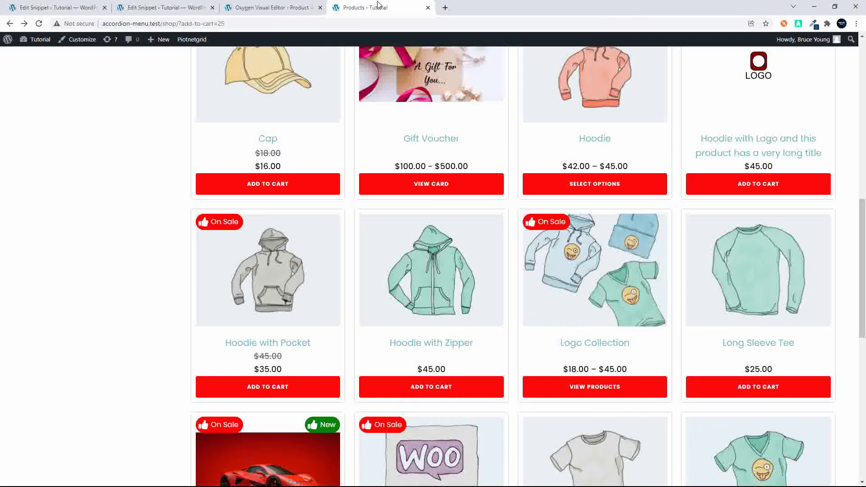
left_click(353, 23)
key("Return")
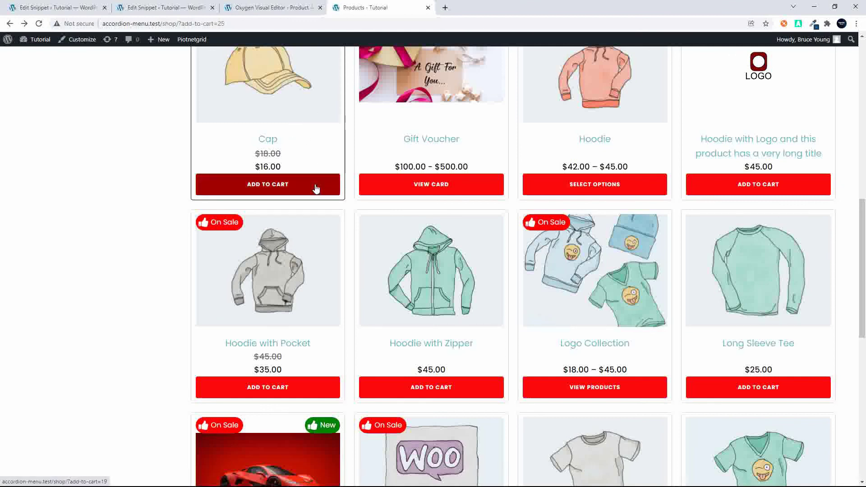
scroll(316, 189, "up", 3)
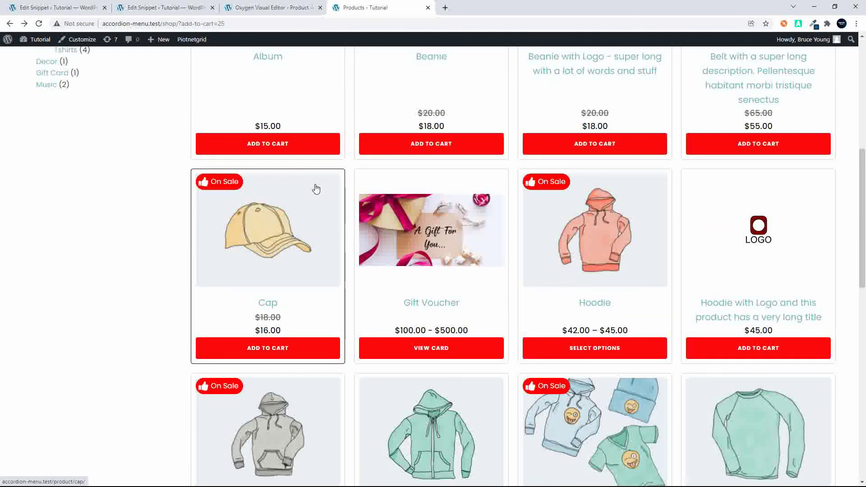
scroll(316, 189, "up", 5)
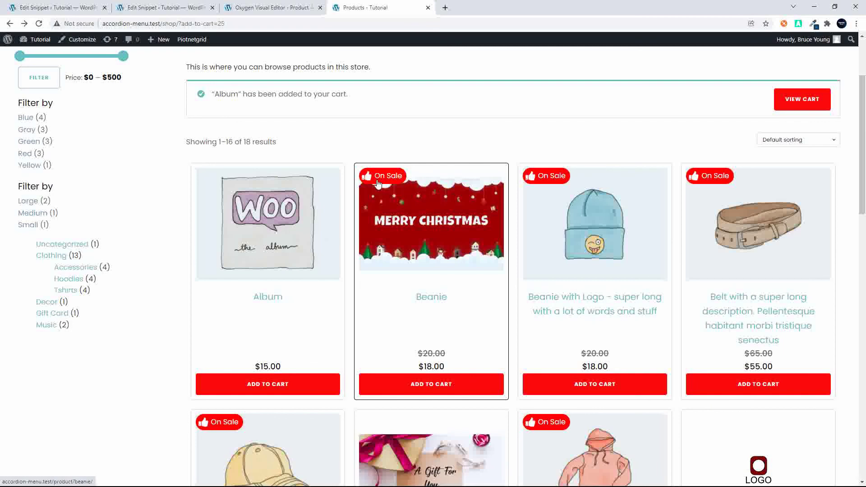
scroll(377, 183, "down", 16)
scroll(377, 180, "up", 2)
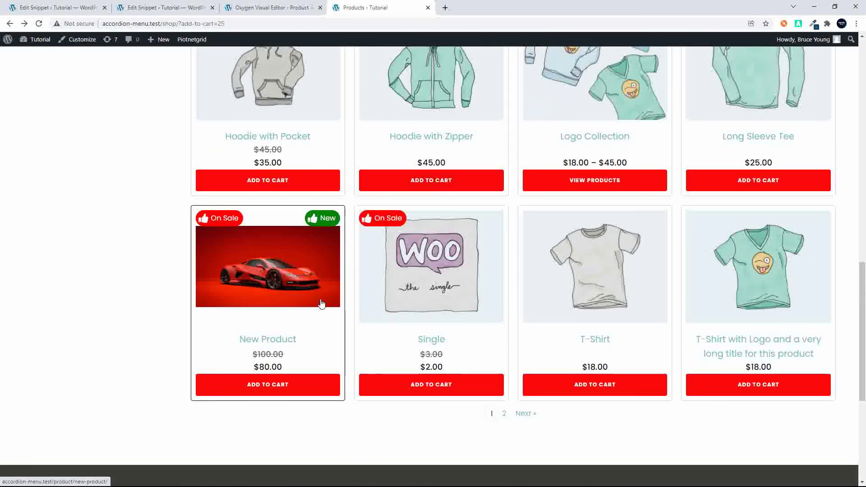
scroll(321, 304, "up", 4)
scroll(321, 303, "up", 8)
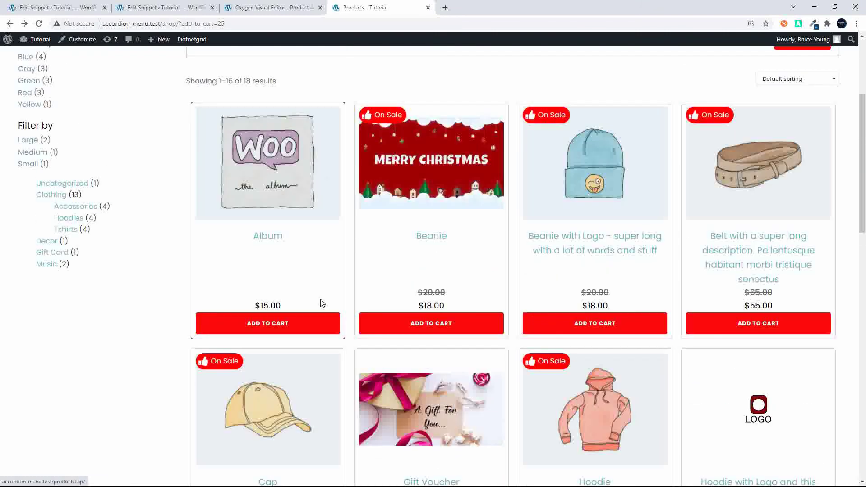
scroll(314, 240, "up", 4)
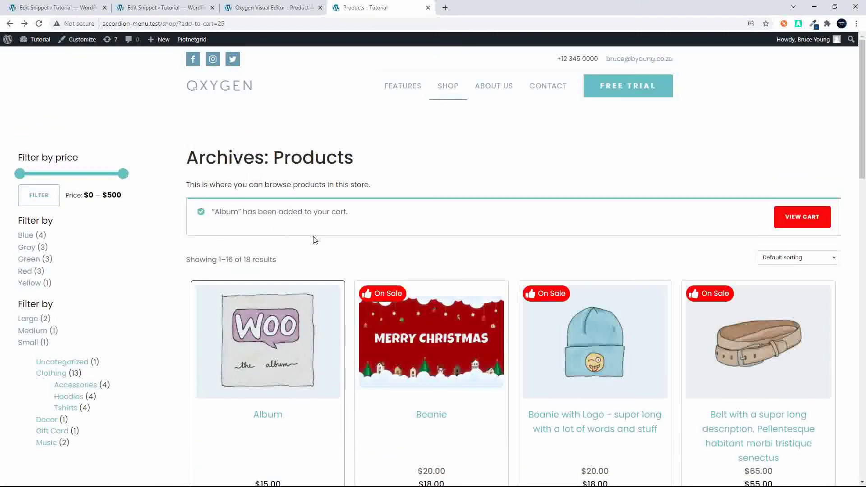